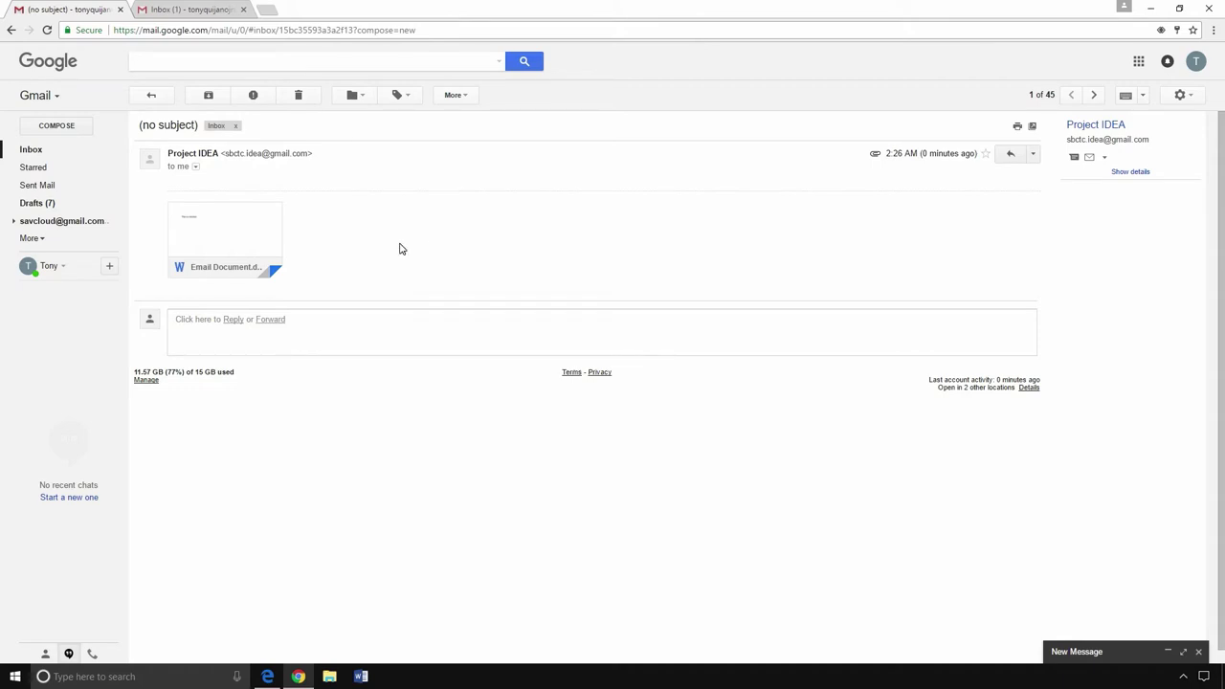
# Step: Download the Email Document.docx attachment from the Gmail message
pyautogui.moveTo(253, 237)
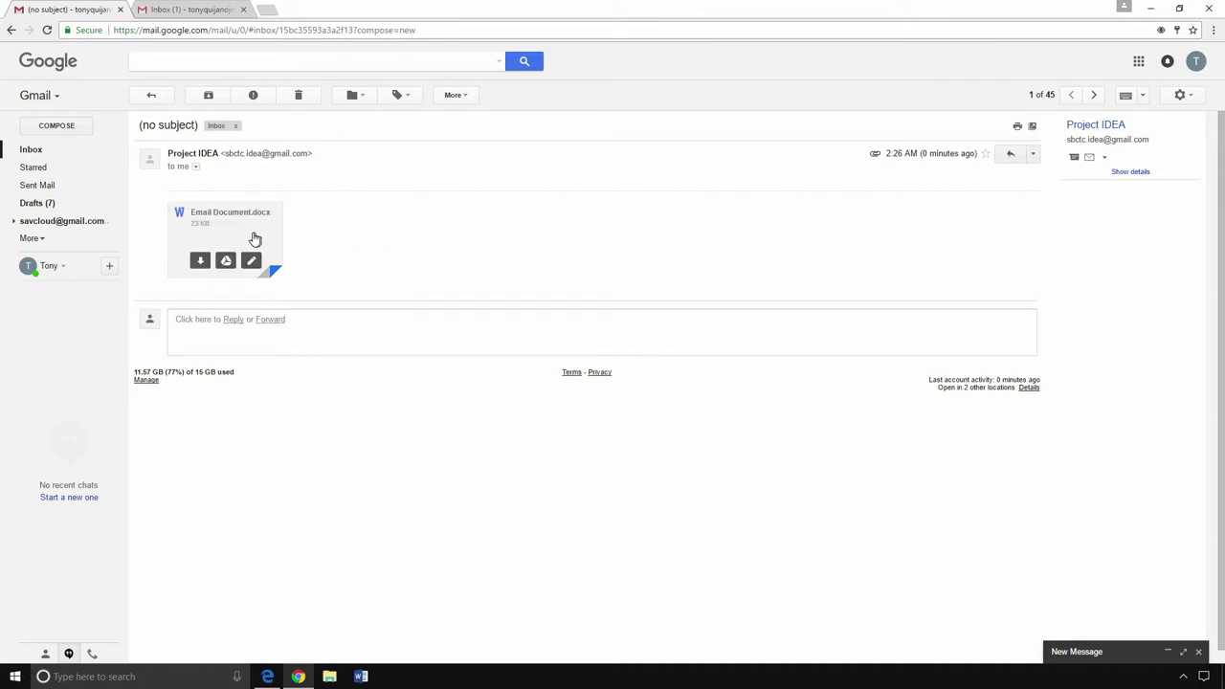
pyautogui.click(201, 262)
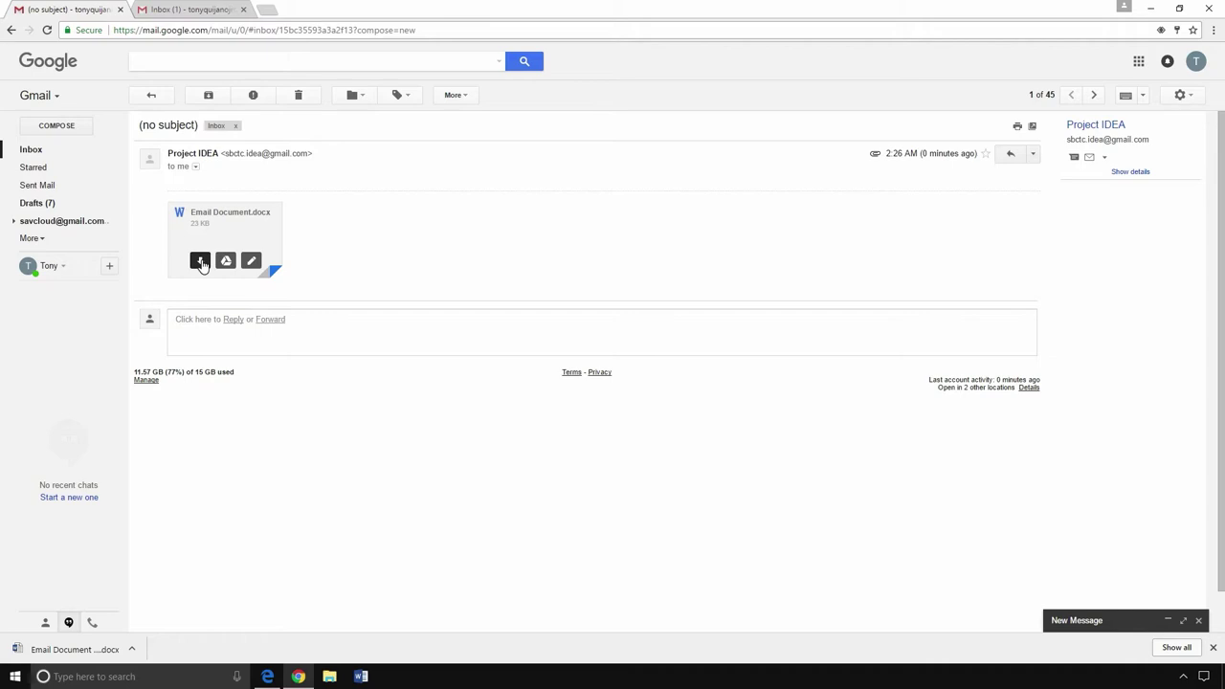
# Step: View the downloaded Email Document in Word's Protected View, then close Word
pyautogui.click(131, 650)
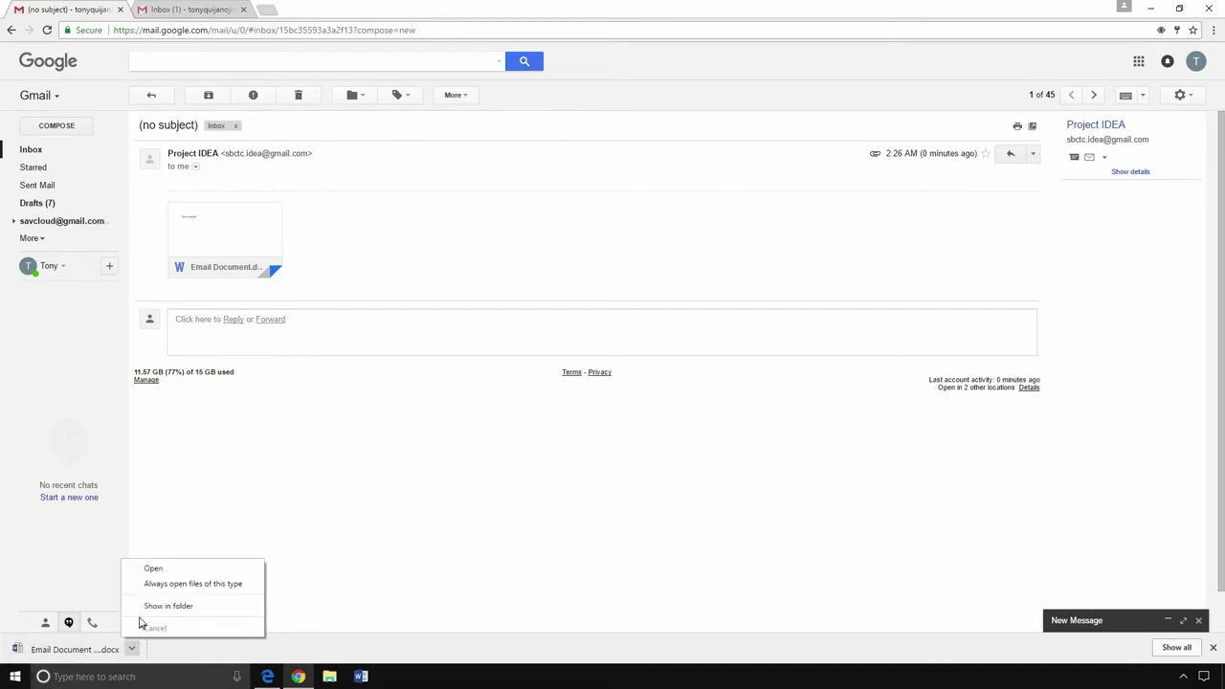
pyautogui.click(161, 571)
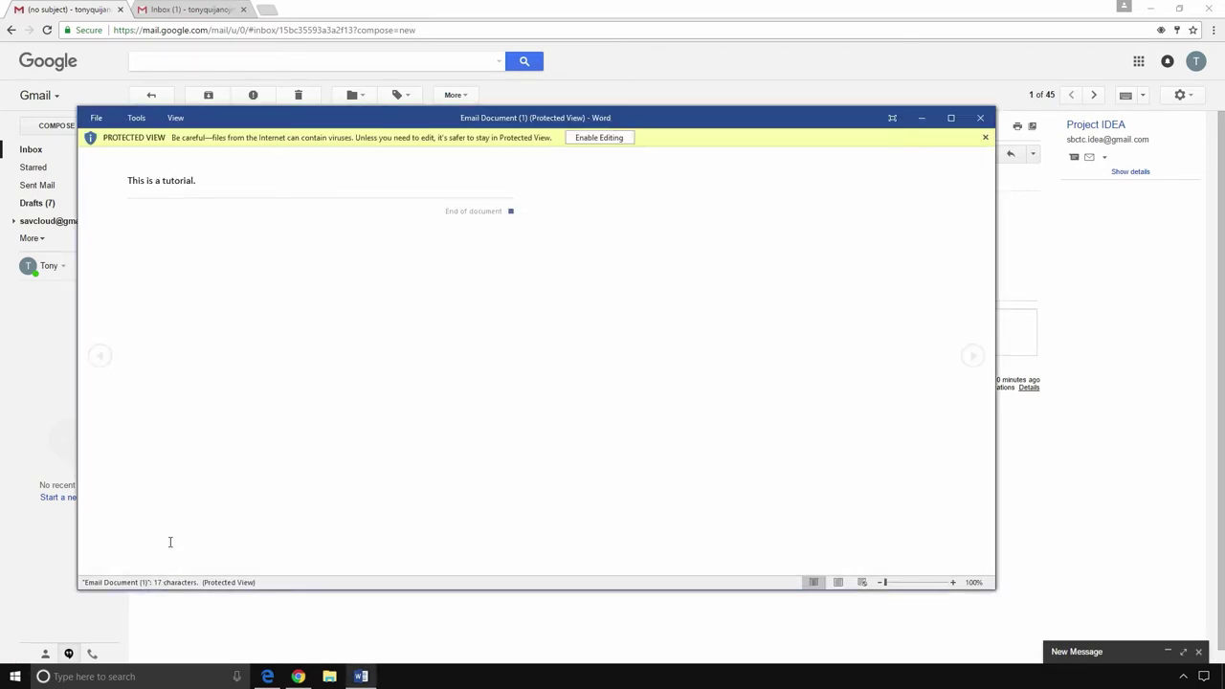
pyautogui.hotkey('alt', 'F4')
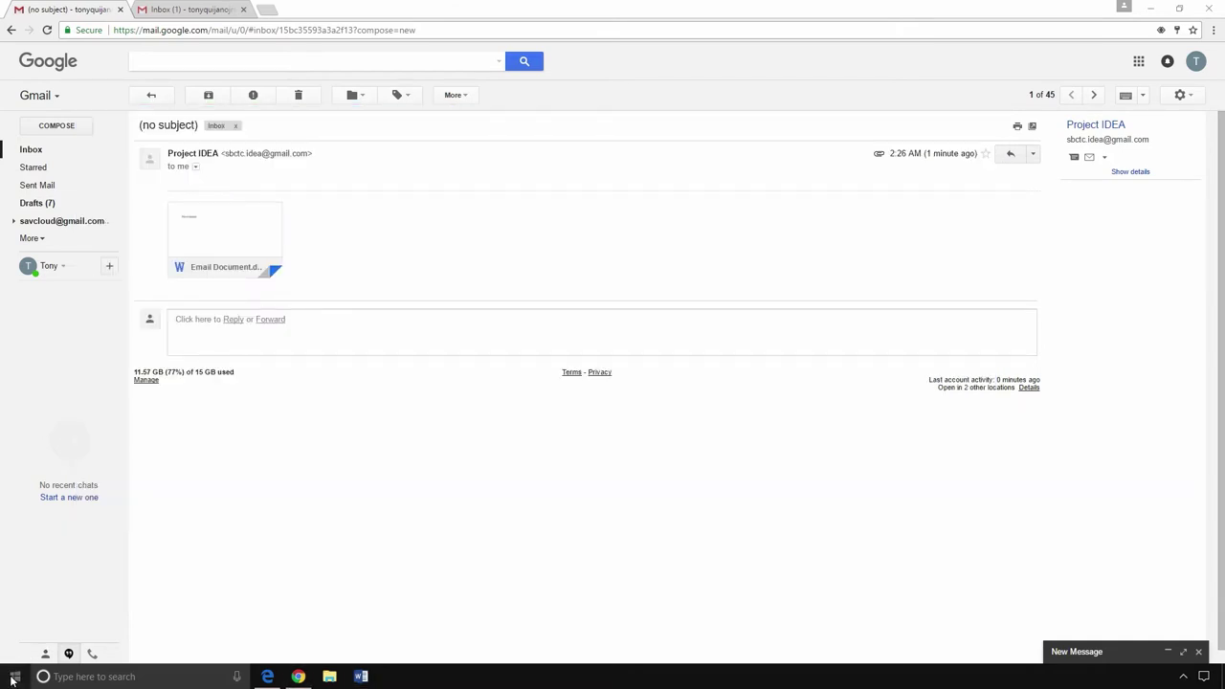
# Step: Launch File Explorer from Start and open the Downloads folder under Quick access
pyautogui.click(14, 676)
pyautogui.click(18, 585)
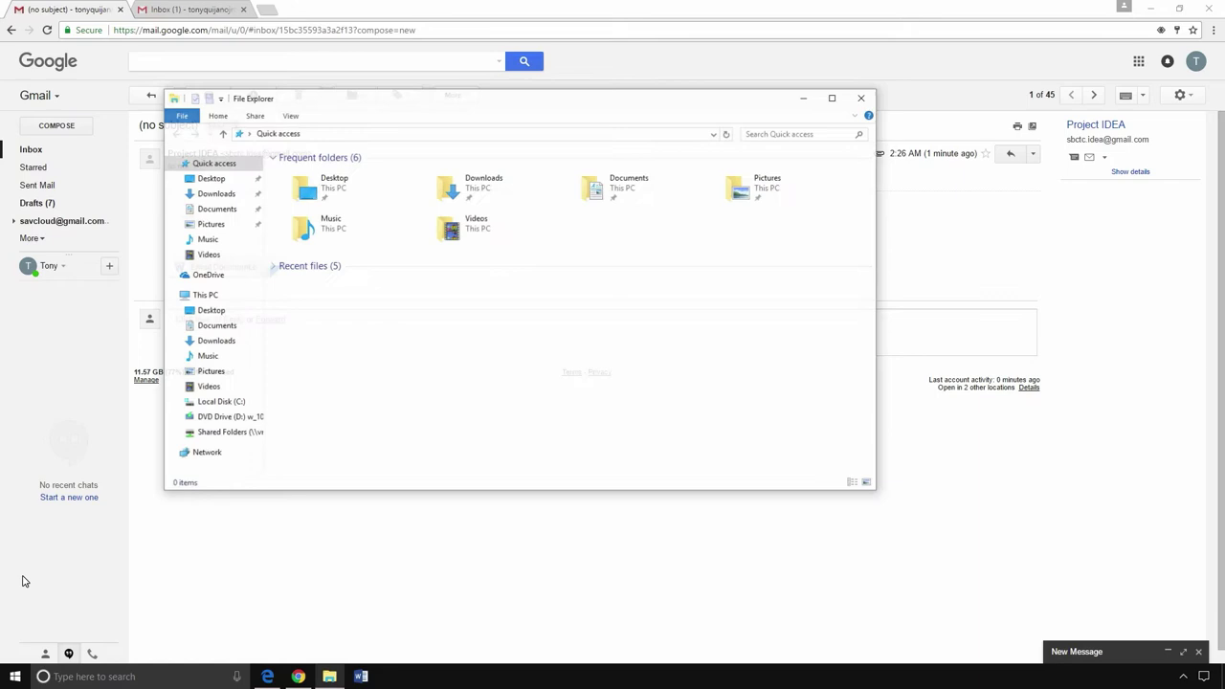
pyautogui.doubleClick(511, 193)
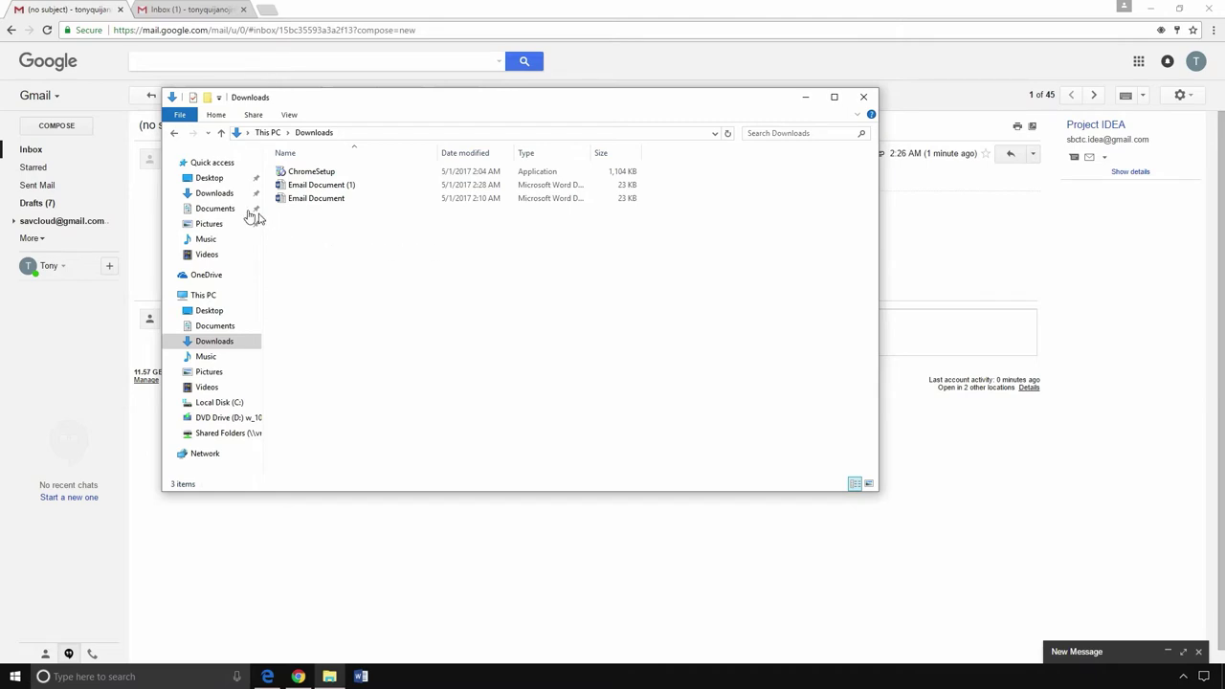
pyautogui.click(214, 196)
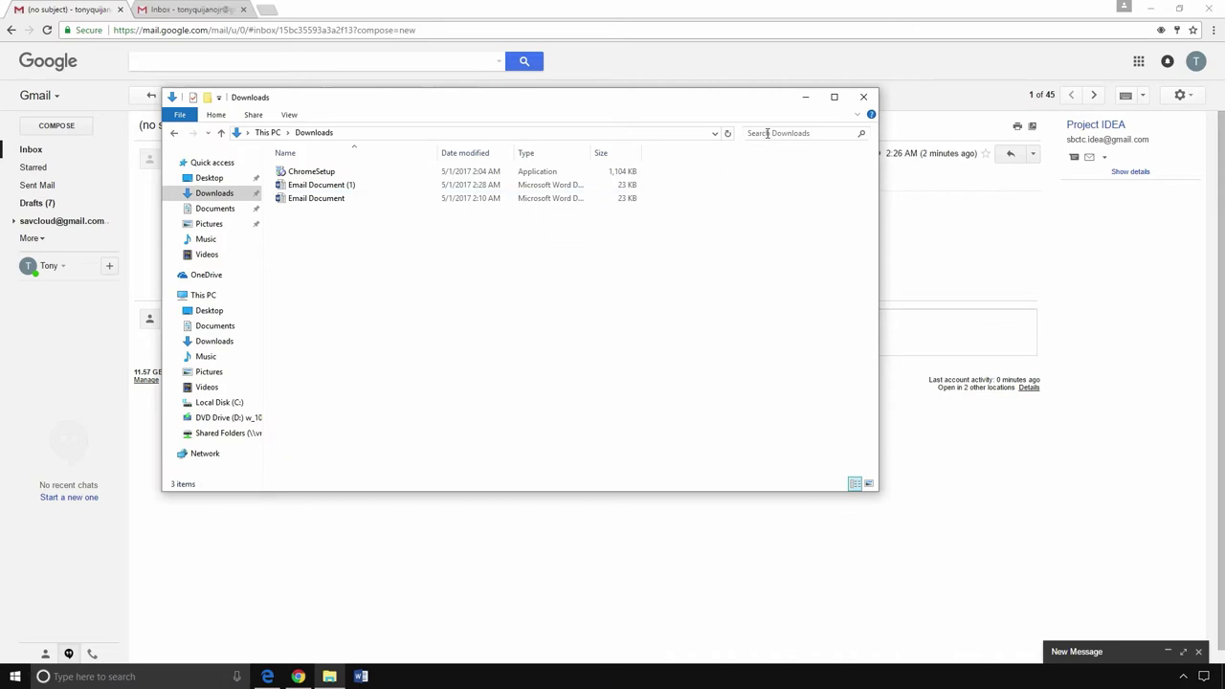
# Step: Search the Downloads folder for 'Email document'
pyautogui.click(766, 134)
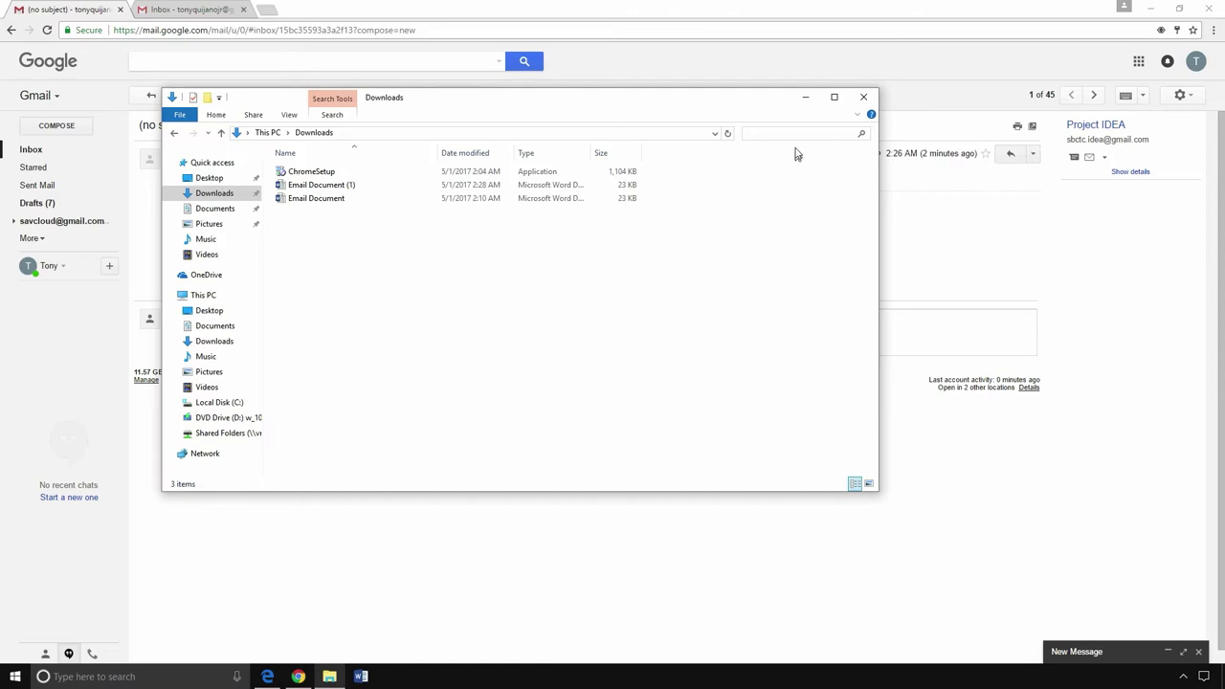
pyautogui.write('Email document')
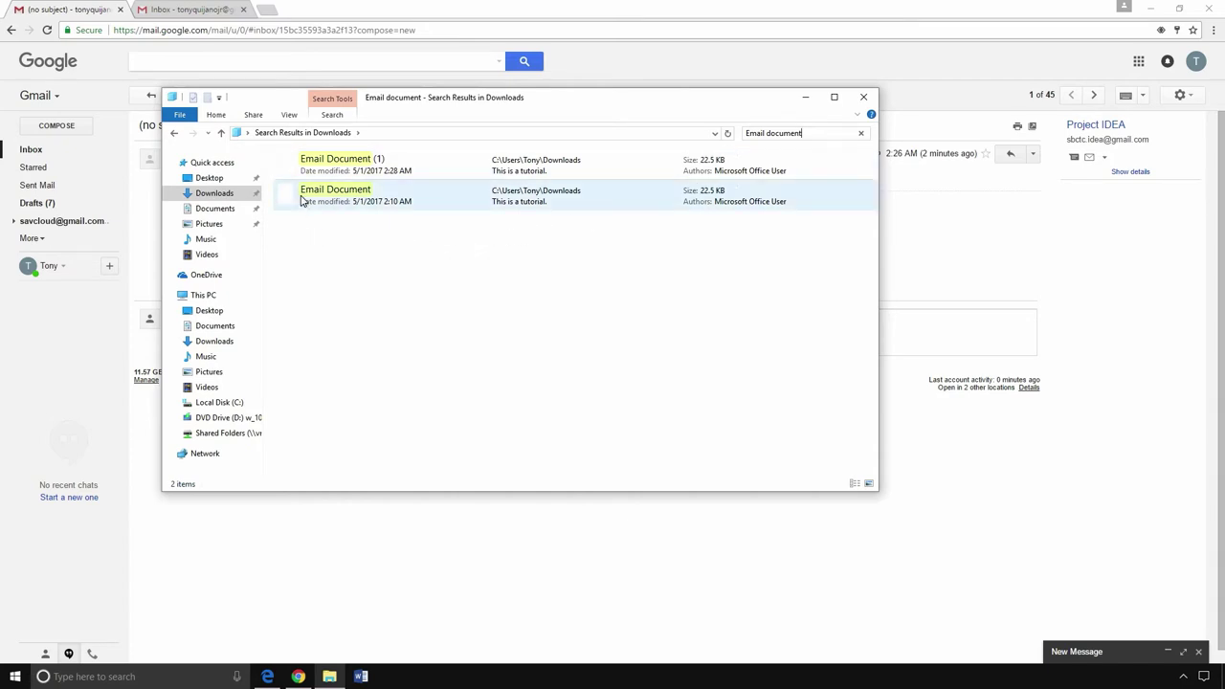
# Step: Open the original Email Document, modified at 2:10 AM, in Word
pyautogui.doubleClick(326, 191)
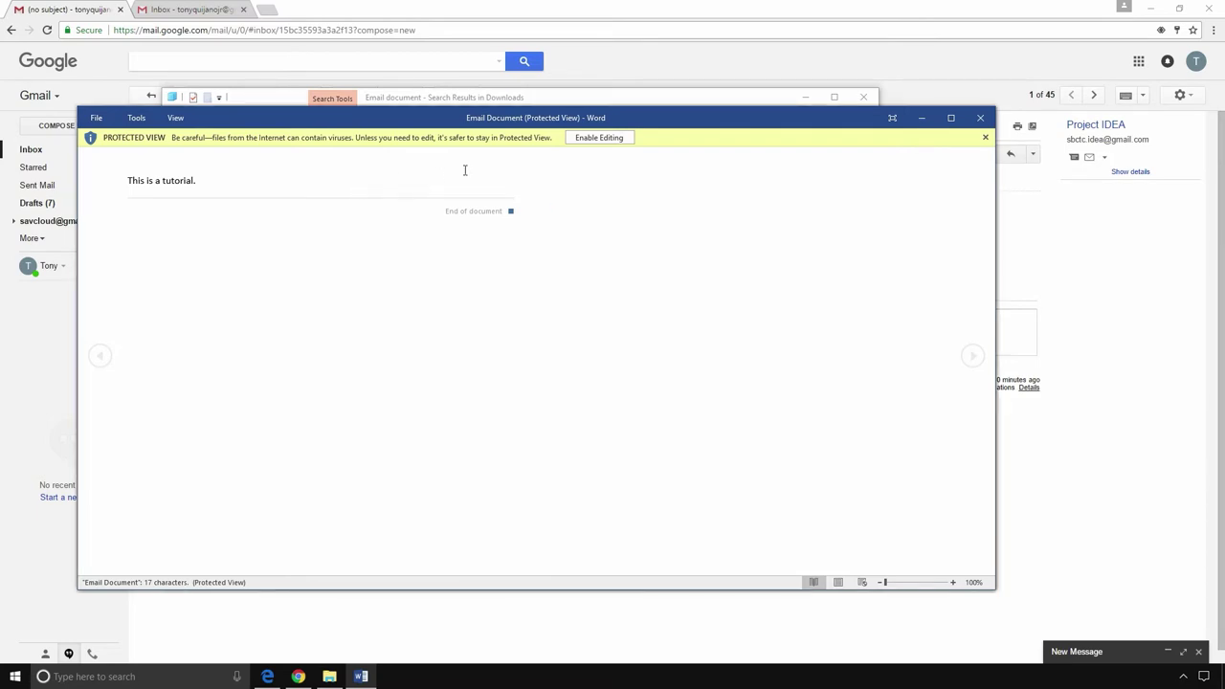
# Step: Enable editing and append ' Yes.' so the line reads 'This is a tutorial. Yes.'
pyautogui.click(588, 140)
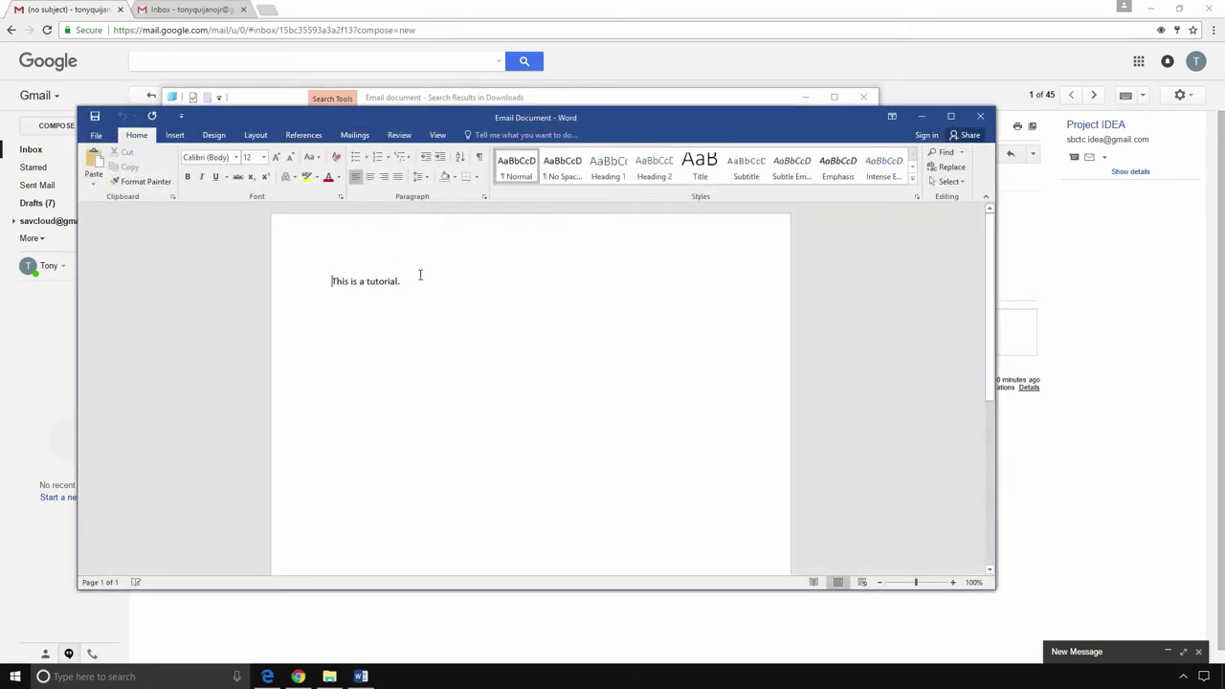
pyautogui.click(419, 275)
pyautogui.write('Yes.')
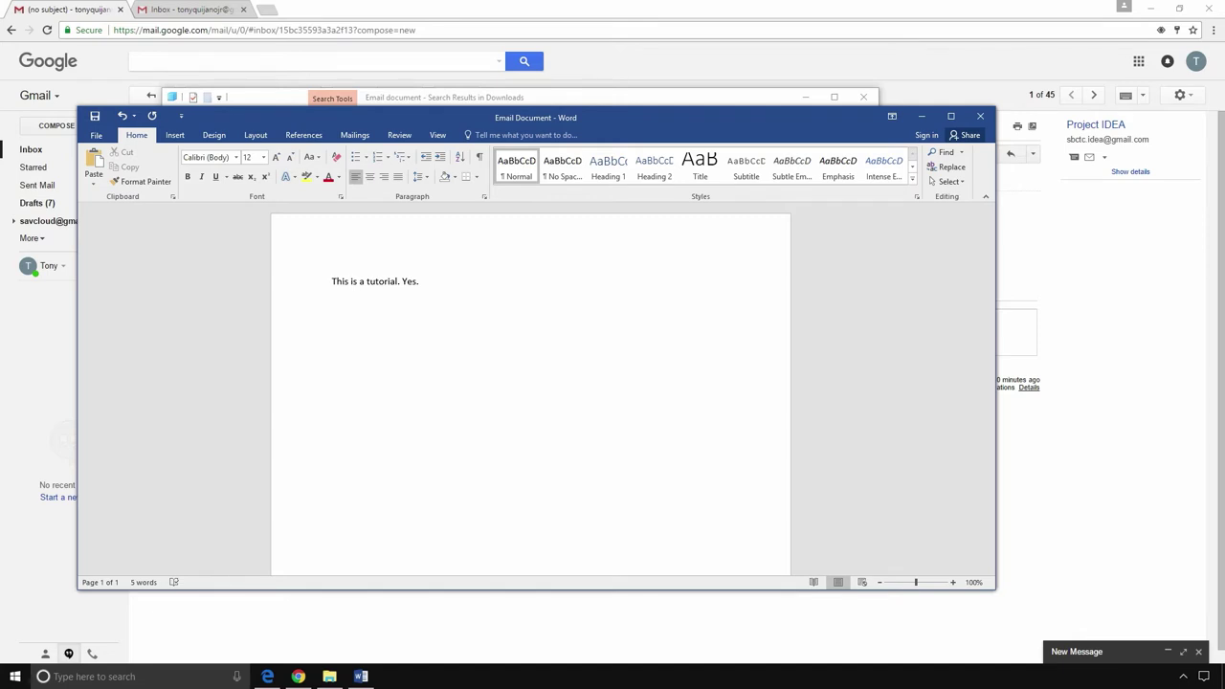
pyautogui.click(198, 273)
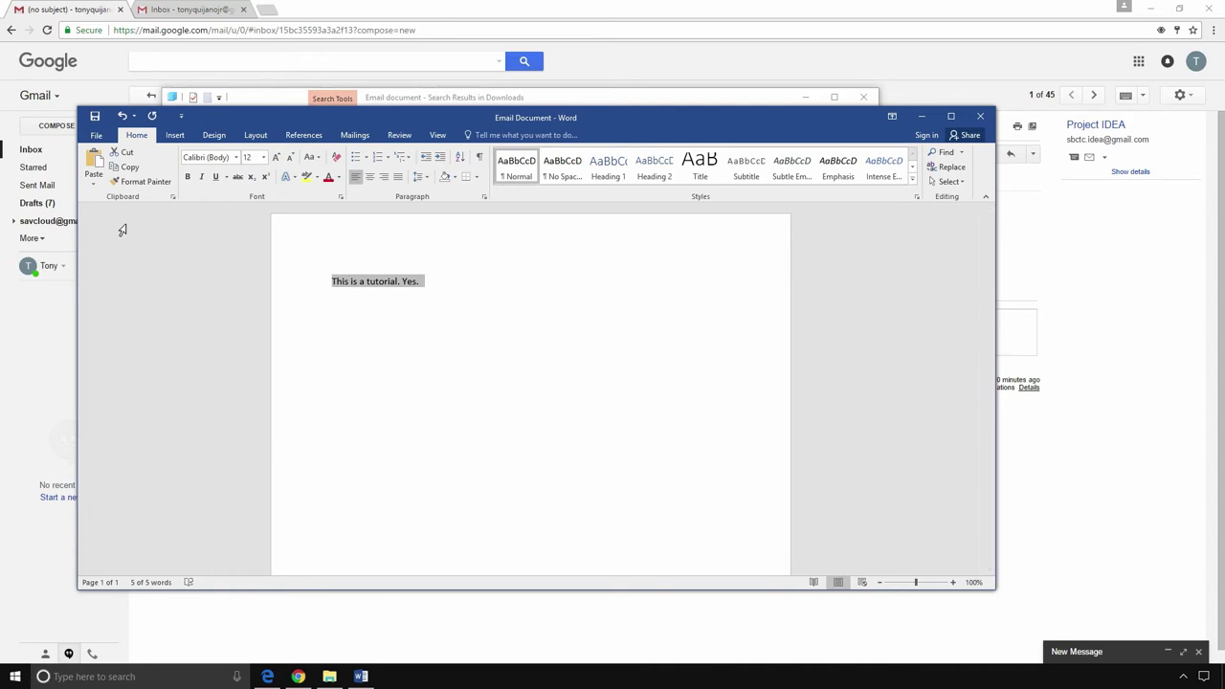
# Step: Start Save As from the File page with the Desktop as the save location
pyautogui.click(99, 135)
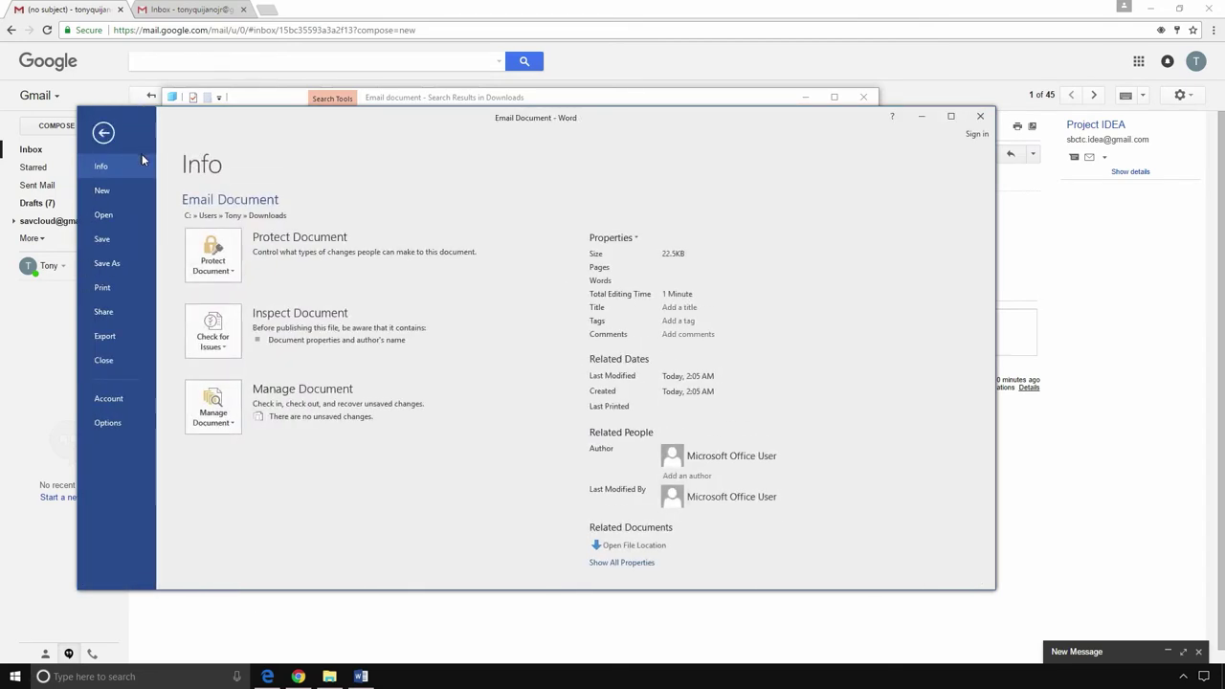
pyautogui.click(113, 264)
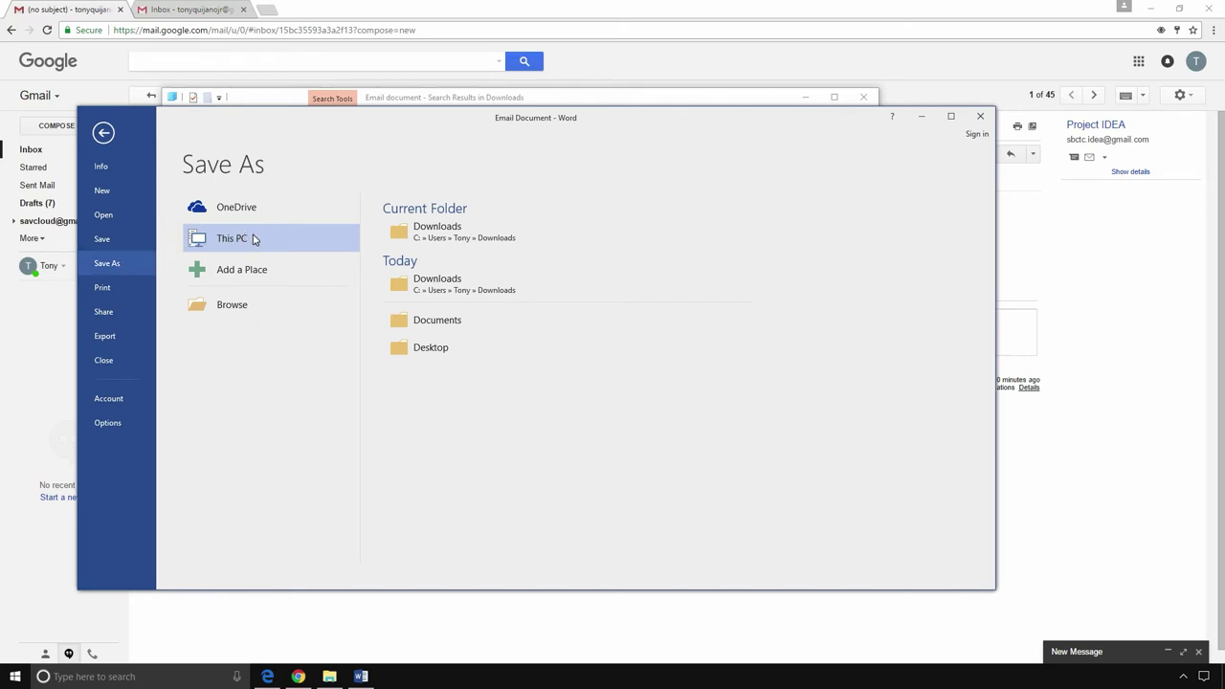
pyautogui.click(423, 356)
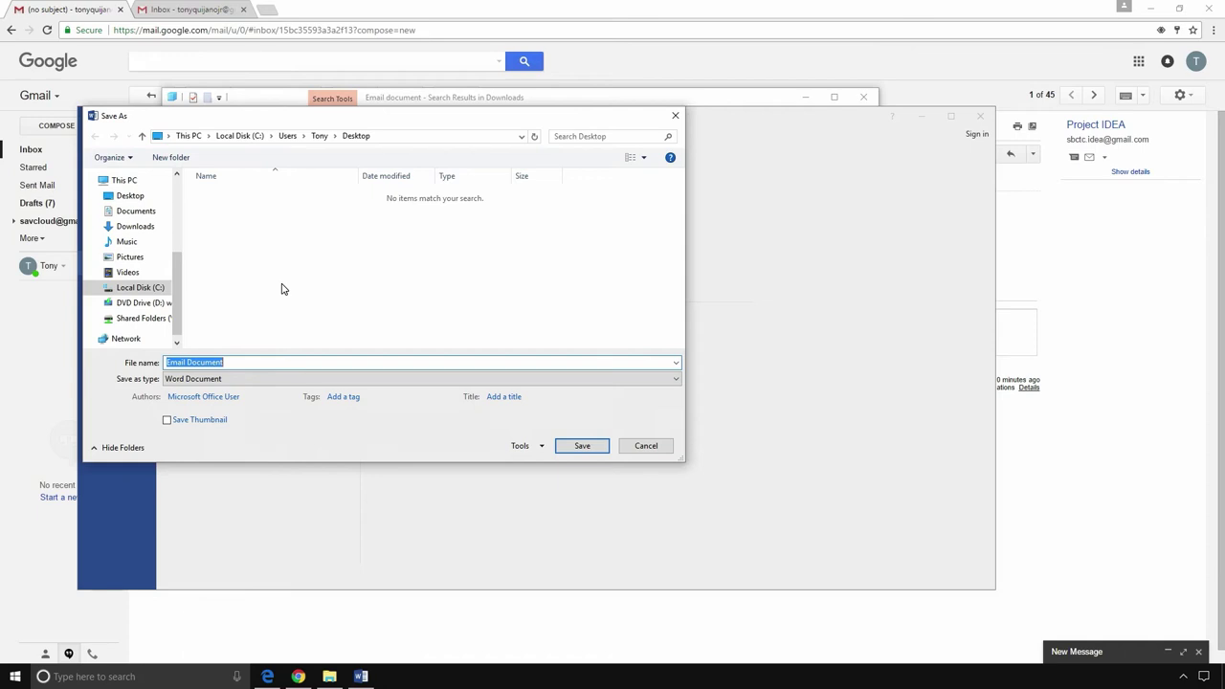
# Step: Save Email Document to the Desktop and select its icon there
pyautogui.click(568, 444)
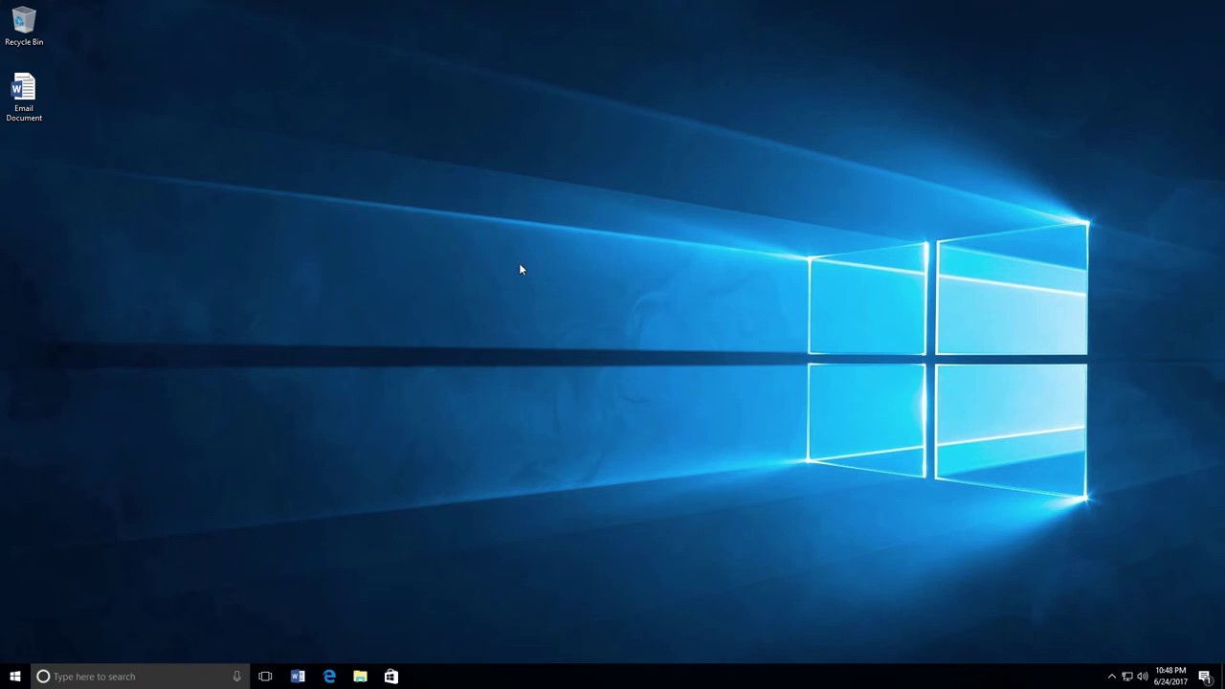
pyautogui.click(23, 108)
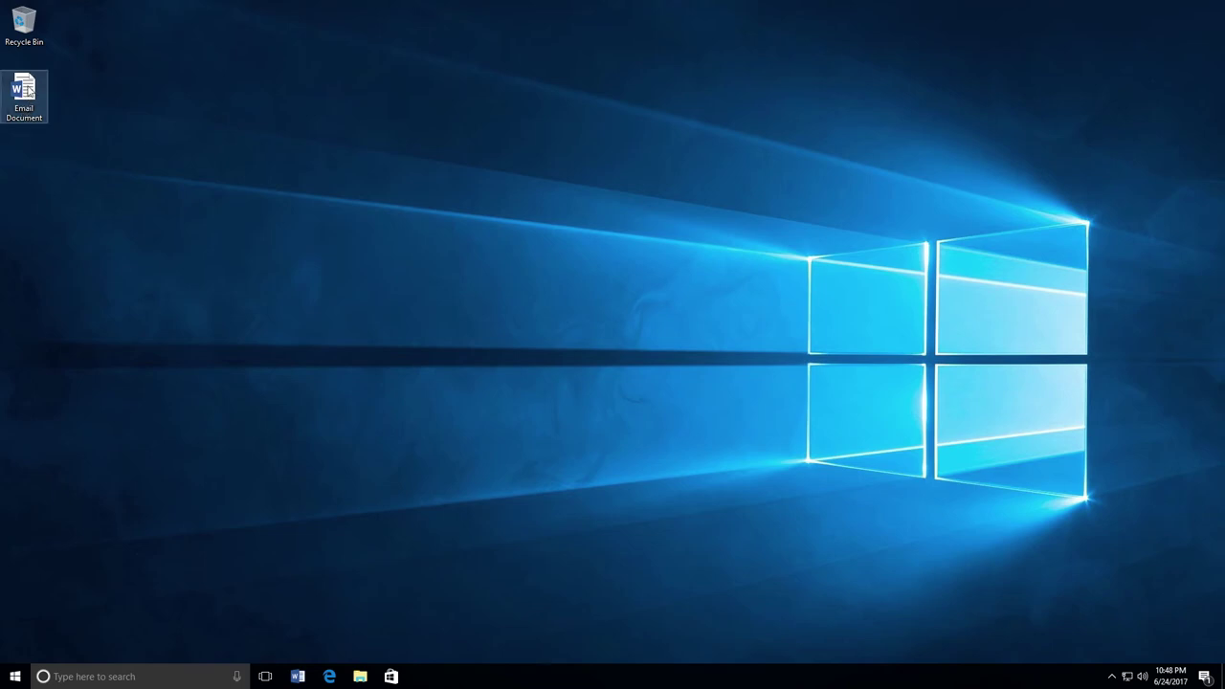
# Step: Rename the desktop Email Document file to 'Project 1'
pyautogui.rightClick(31, 88)
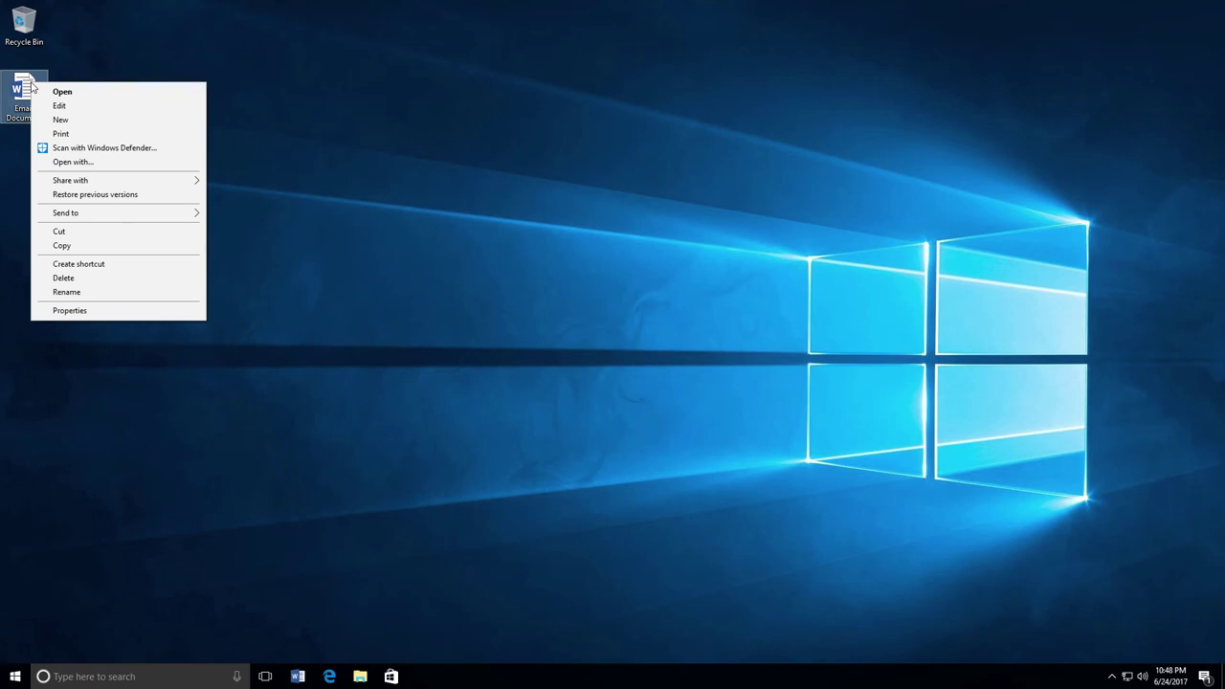
pyautogui.click(66, 292)
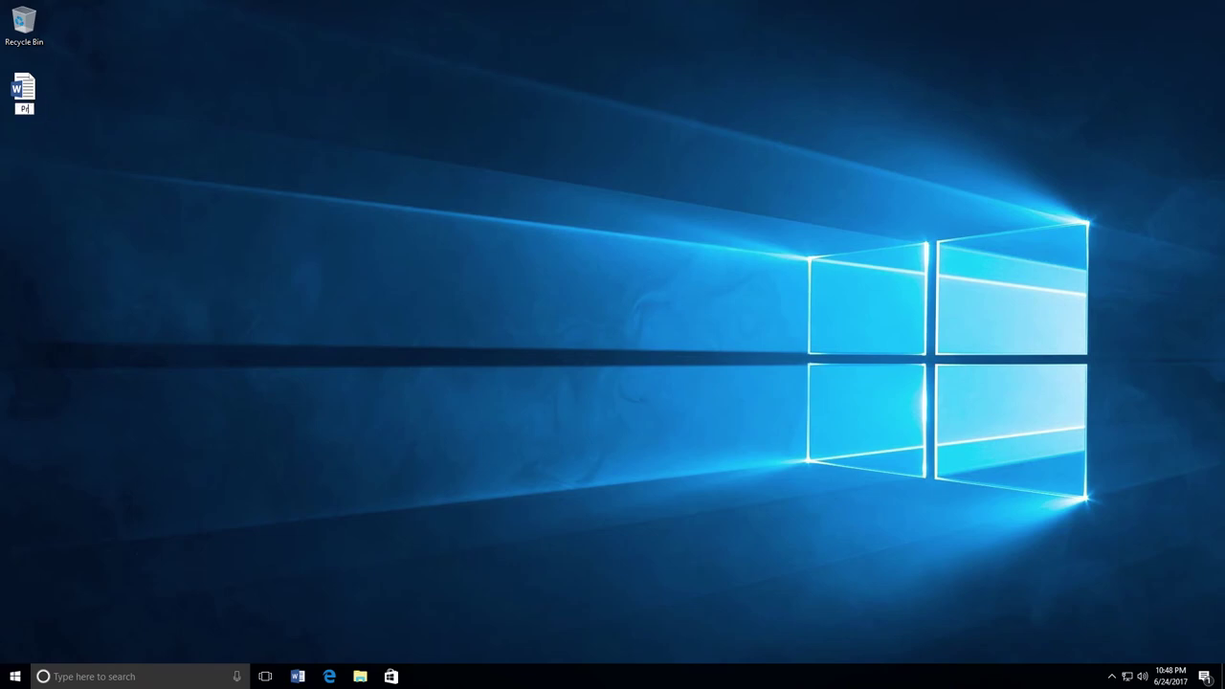
pyautogui.write('roject 1')
pyautogui.press('Return')
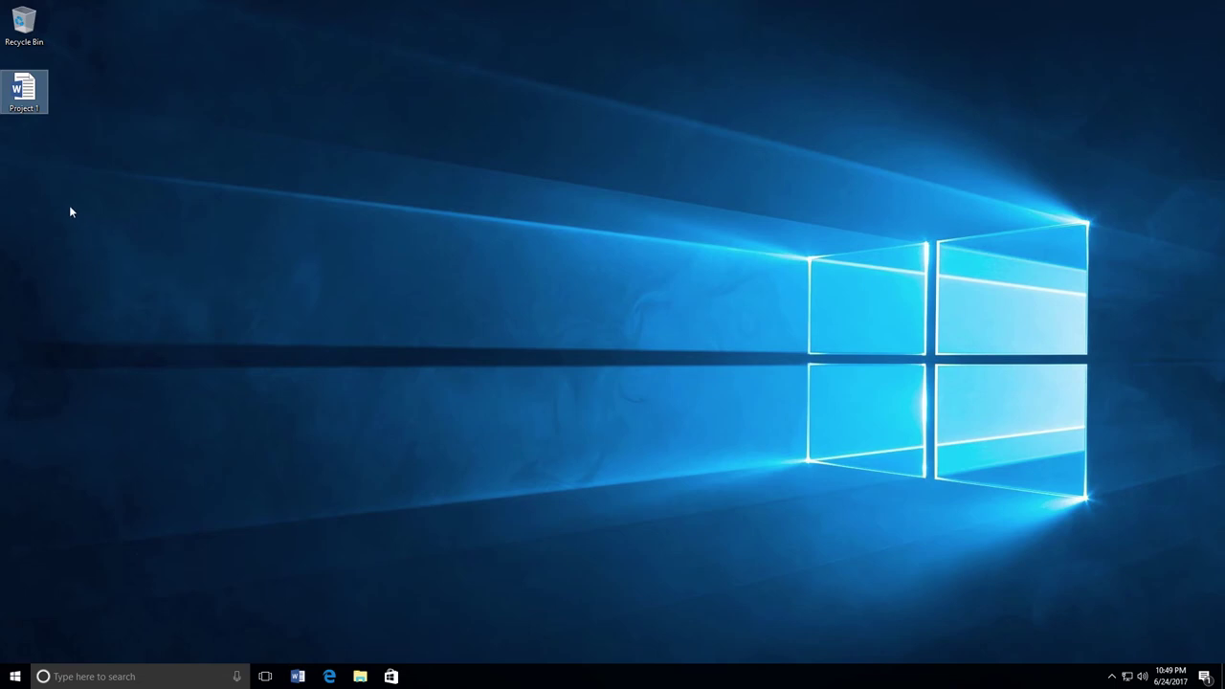
# Step: Open Project 1 from the desktop in Word, showing 'This is a tutorial. Yes.'
pyautogui.doubleClick(26, 84)
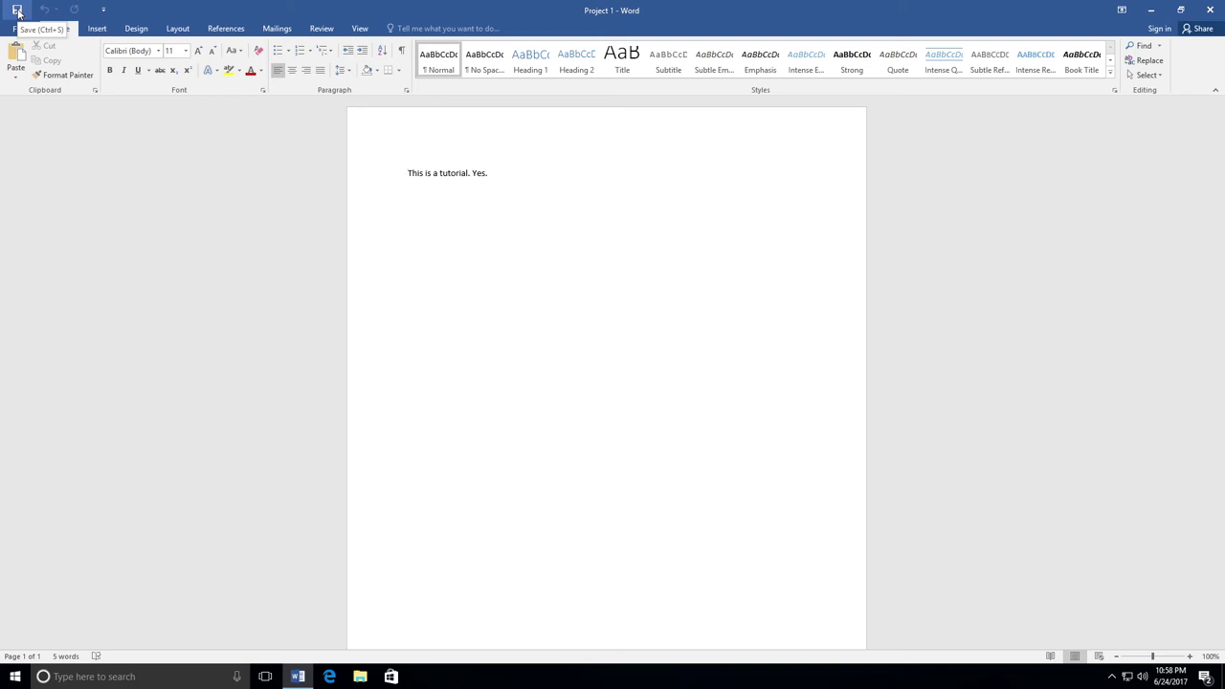
# Step: Close the Project 1 document in Word and drag its desktop icon onto the Recycle Bin
pyautogui.click(1209, 10)
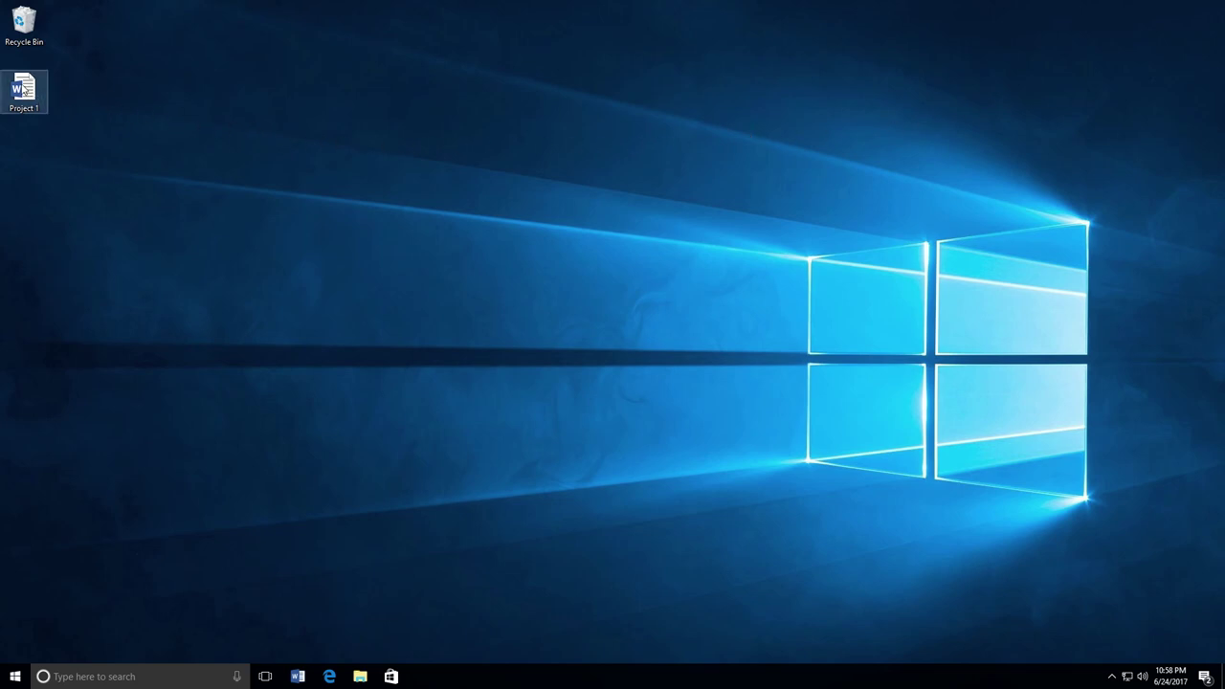
pyautogui.moveTo(24, 89); pyautogui.dragTo(29, 24)
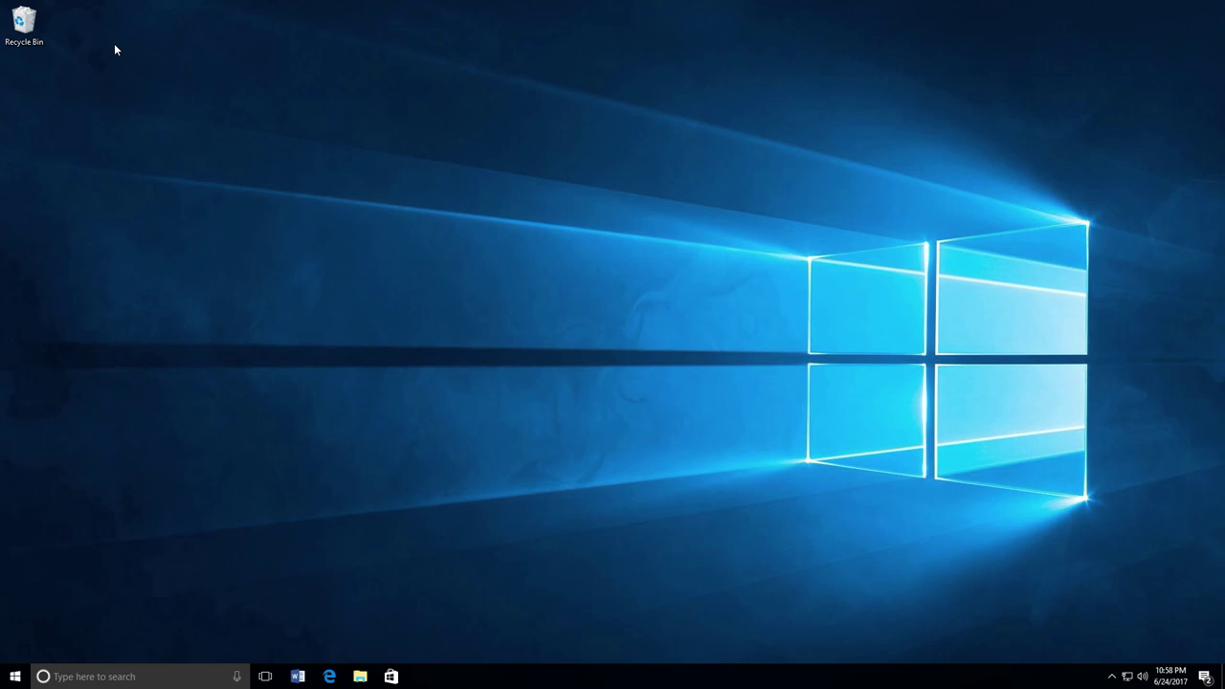
# Step: Open the Recycle Bin, search for 'Project 1' and select the found file
pyautogui.doubleClick(29, 24)
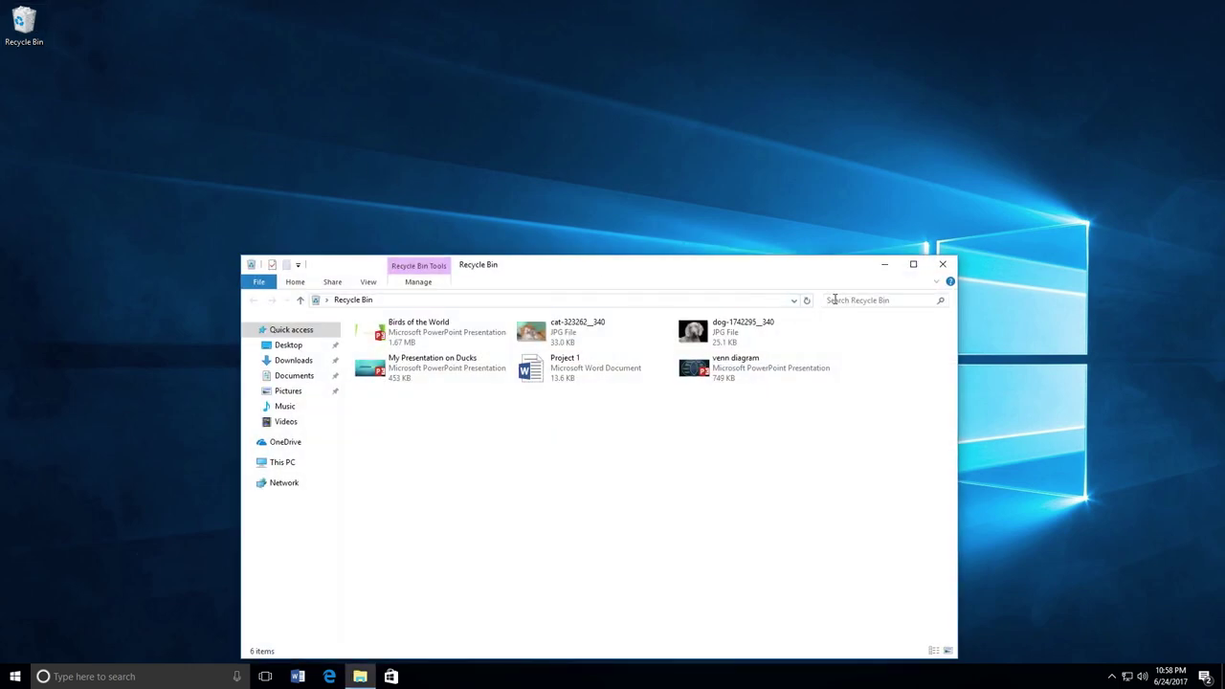
pyautogui.click(834, 299)
pyautogui.write('Project')
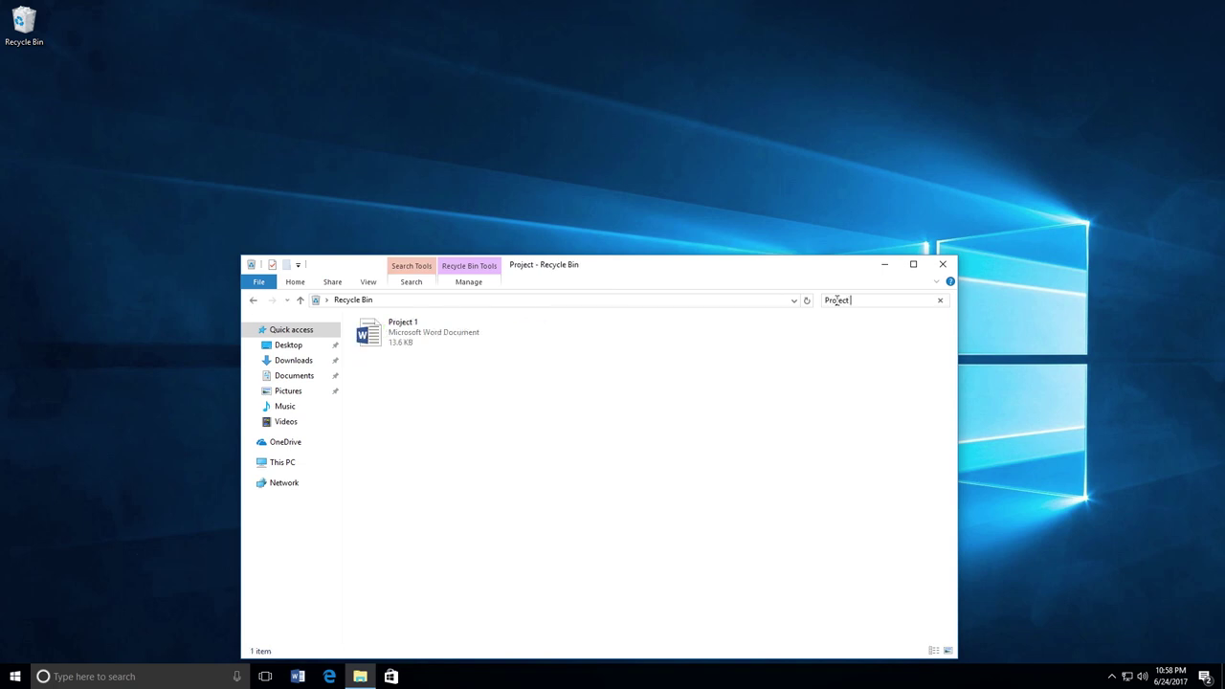
pyautogui.write(' 1')
pyautogui.click(417, 329)
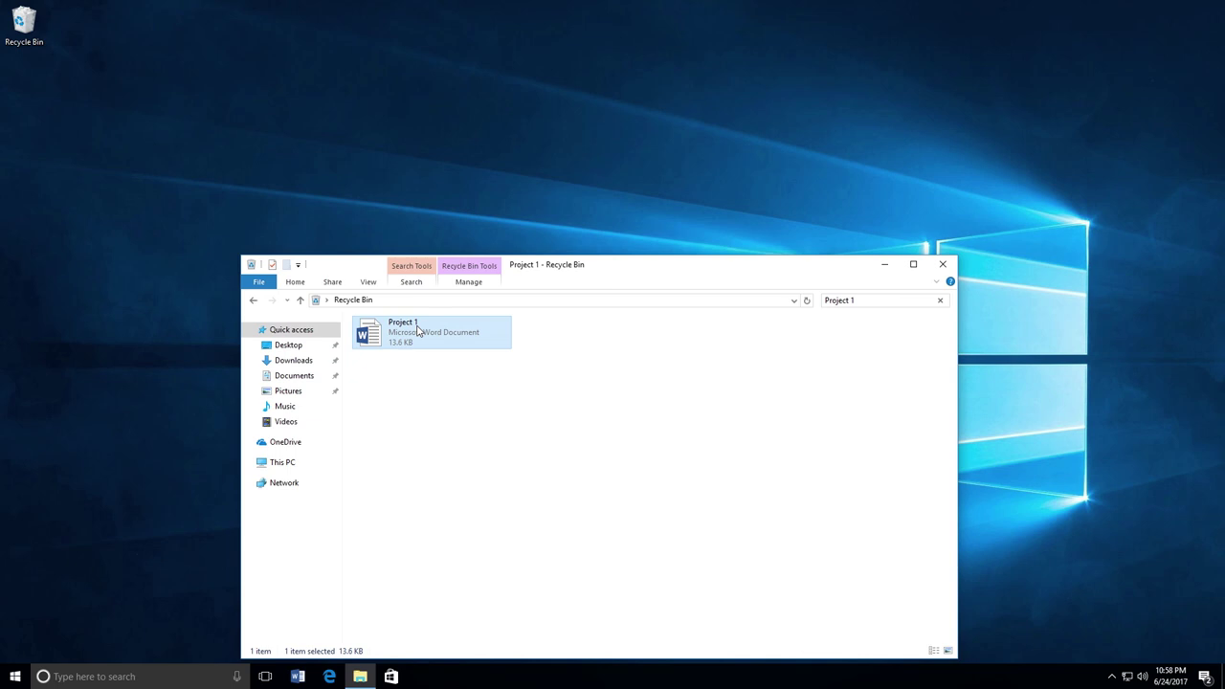
# Step: Drag Project 1 onto the desktop below the Recycle Bin icon and close the Recycle Bin window
pyautogui.moveTo(418, 329); pyautogui.dragTo(365, 181)
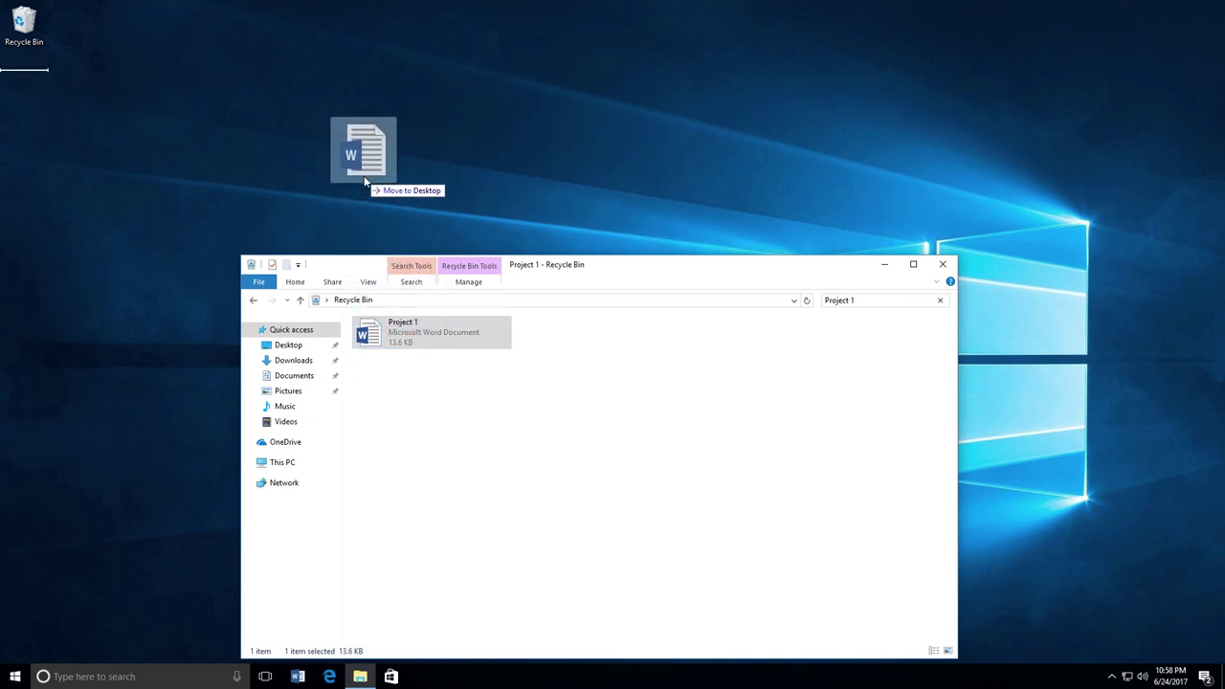
pyautogui.moveTo(365, 180); pyautogui.dragTo(364, 182)
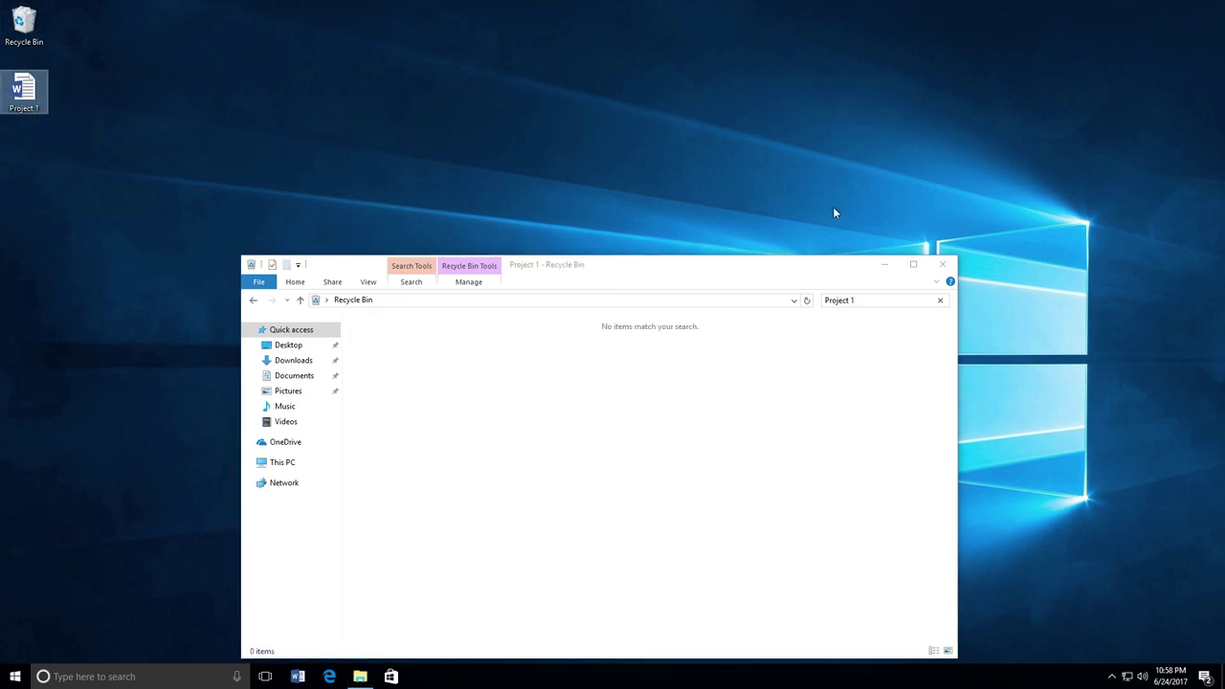
pyautogui.click(943, 263)
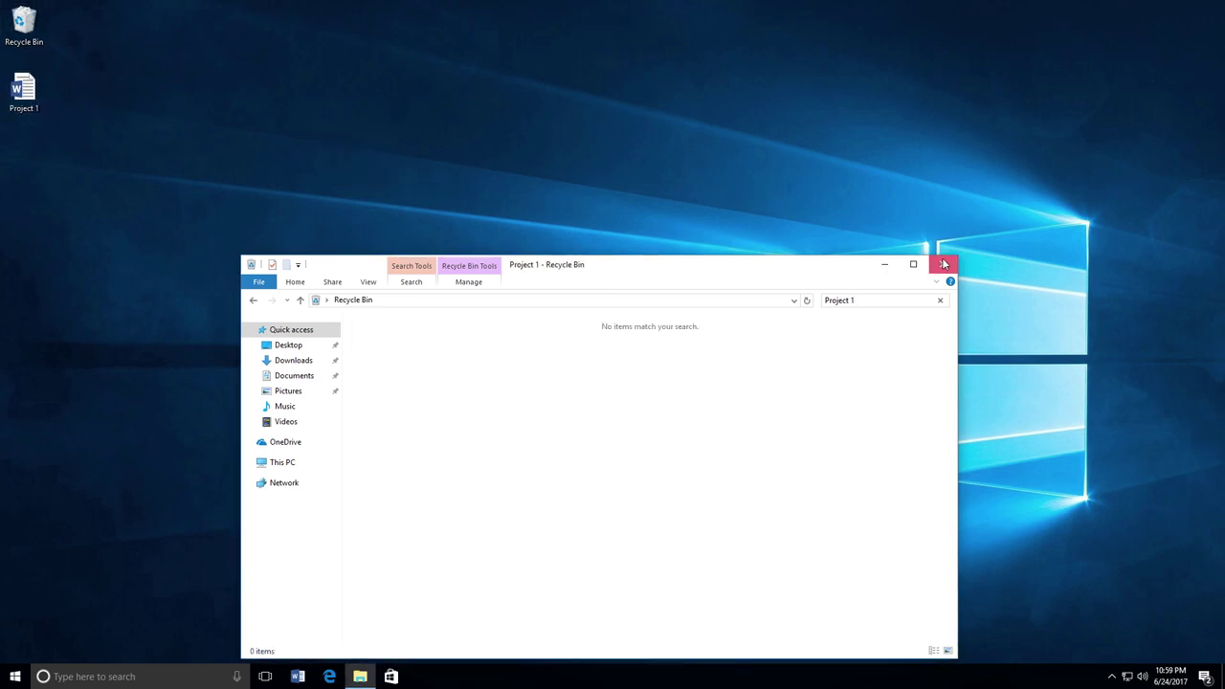
pyautogui.click(943, 263)
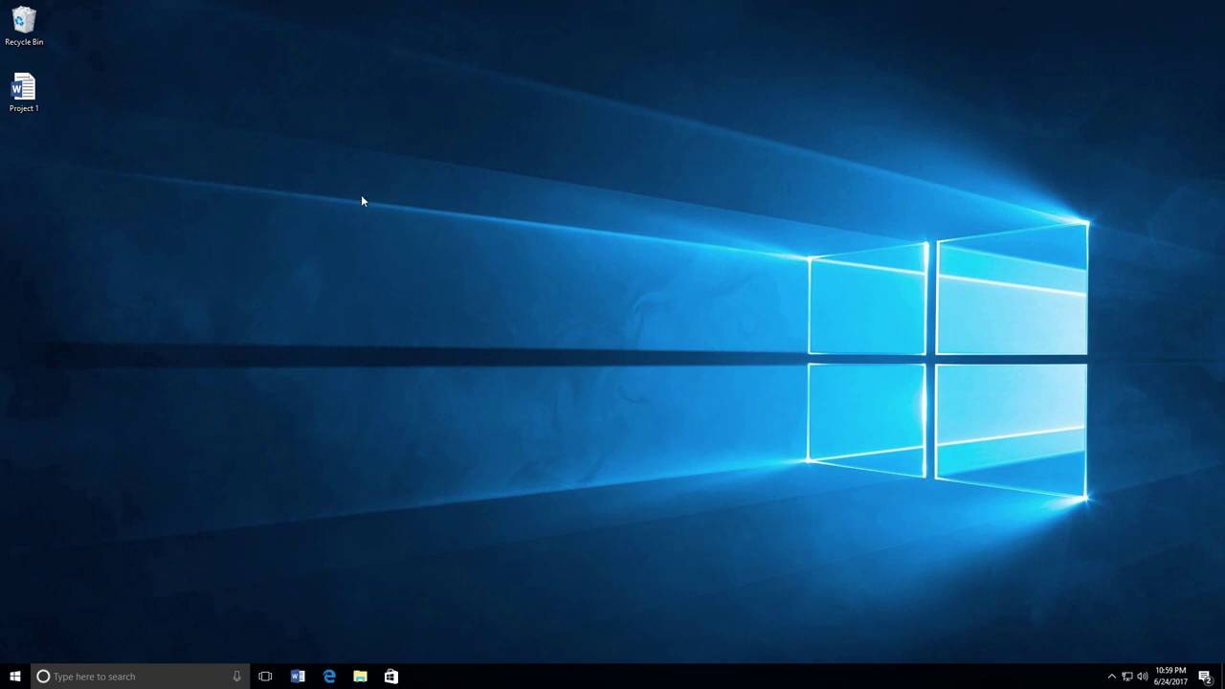